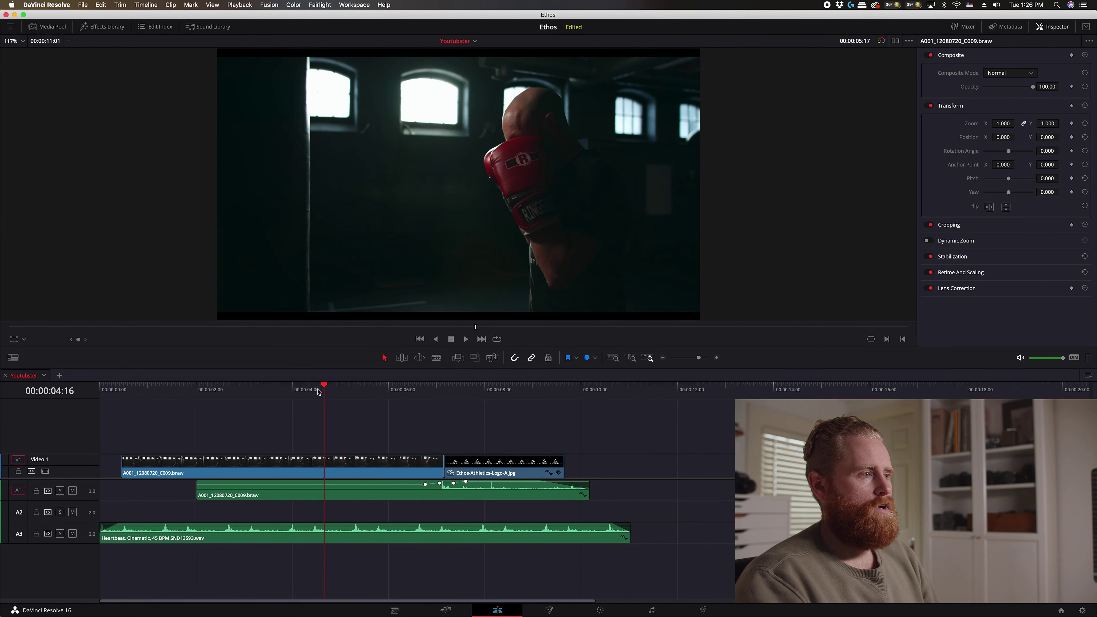
Park the playhead at 00:00:05:15 on the boxing clip, then open and cancel Project Settings
{"action": "left_click", "coordinate": [275, 391]}
{"action": "left_click", "coordinate": [370, 391]}
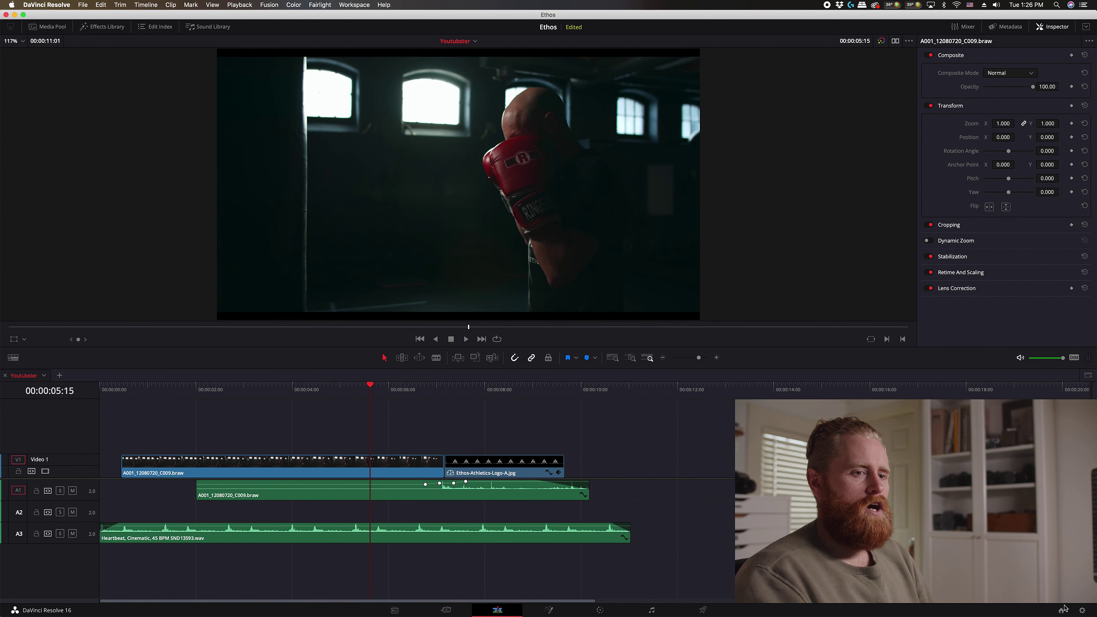
{"action": "left_click", "coordinate": [1082, 610]}
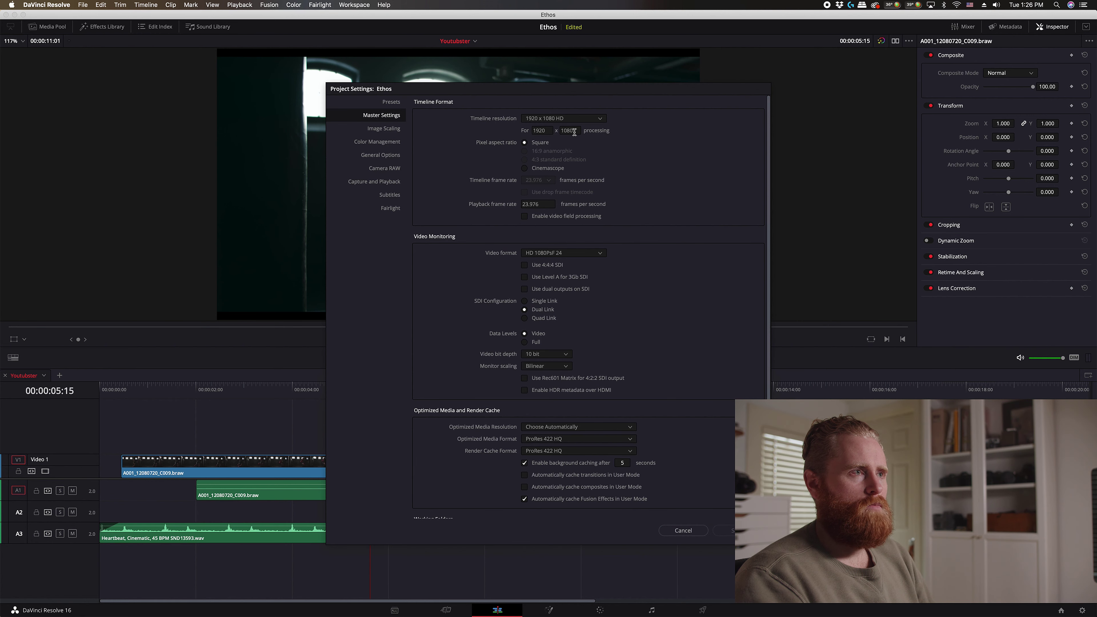
{"action": "left_click", "coordinate": [687, 531]}
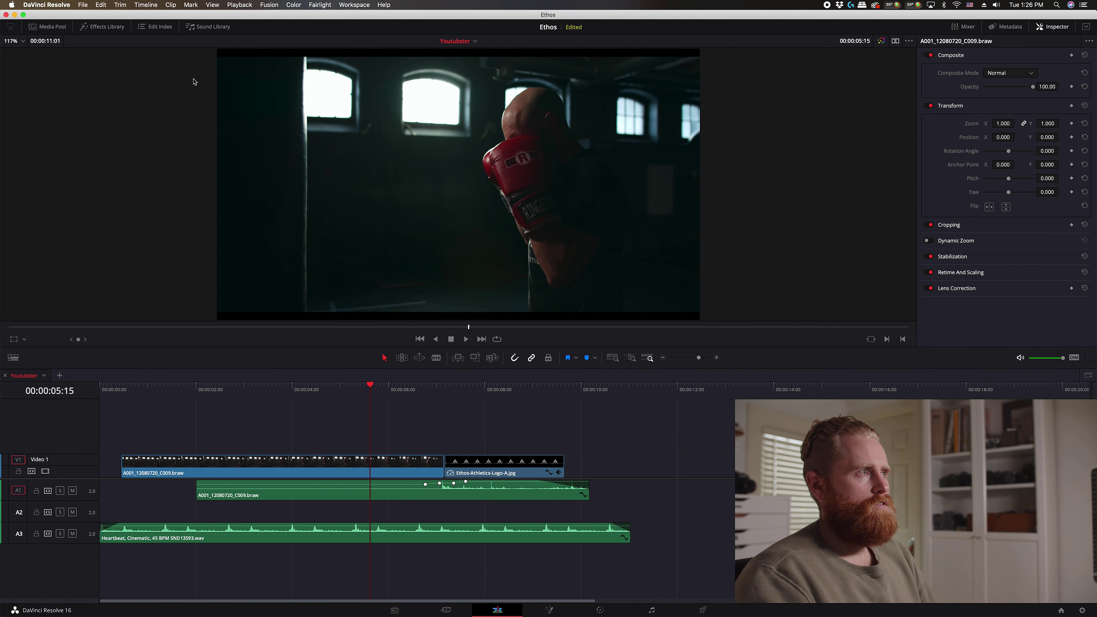
Letterbox the viewer by setting Timeline Output Blanking to 2.35
{"action": "left_click", "coordinate": [146, 7]}
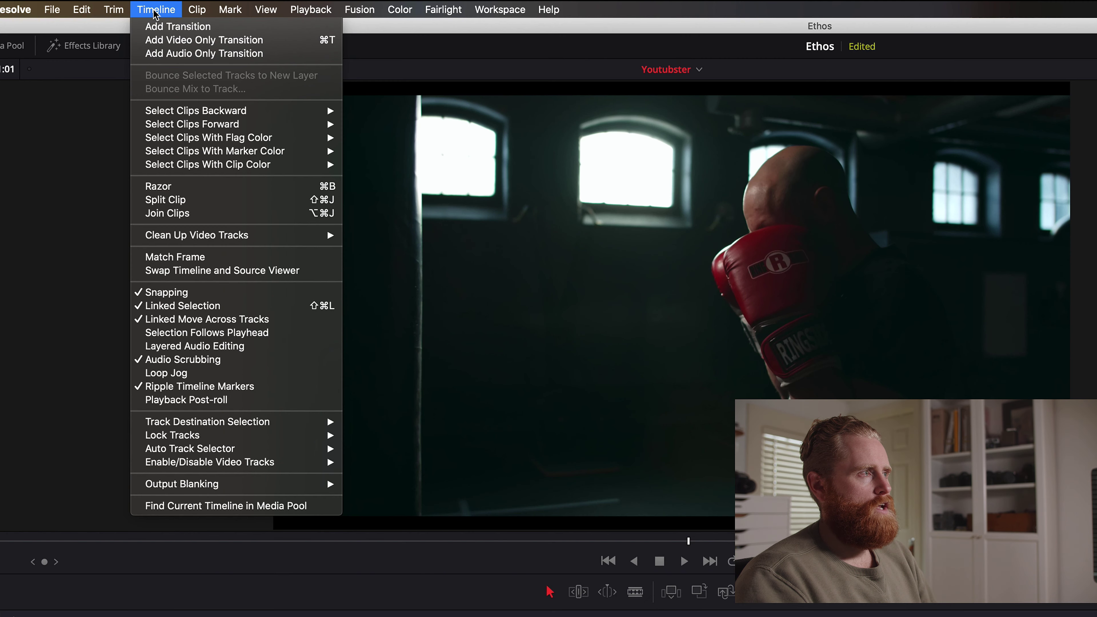
{"action": "mouse_move", "coordinate": [171, 296]}
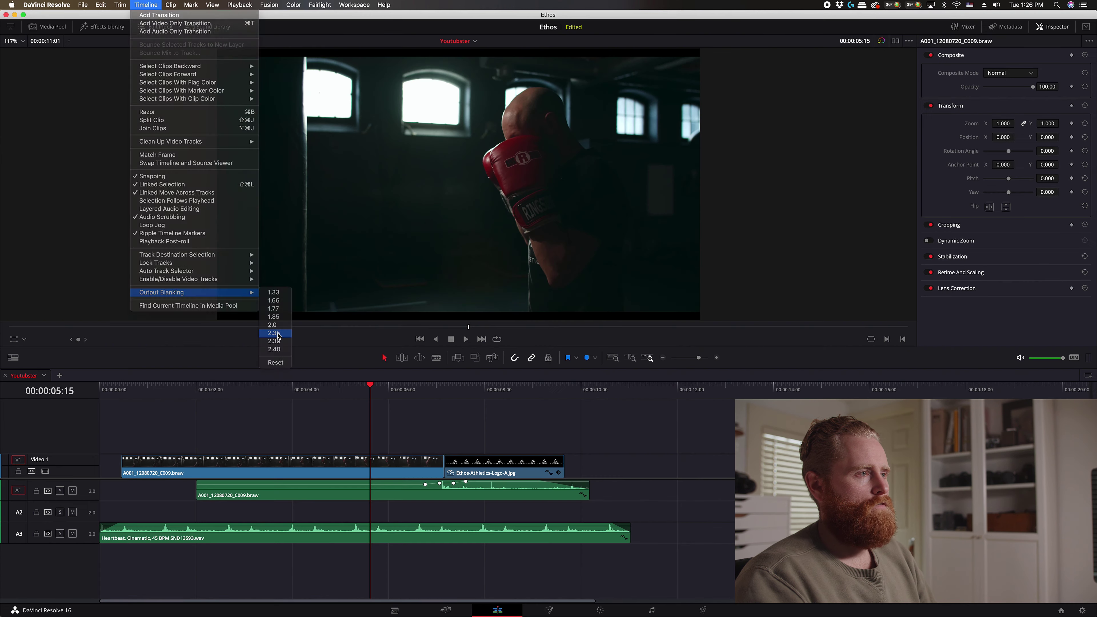
{"action": "left_click", "coordinate": [375, 552]}
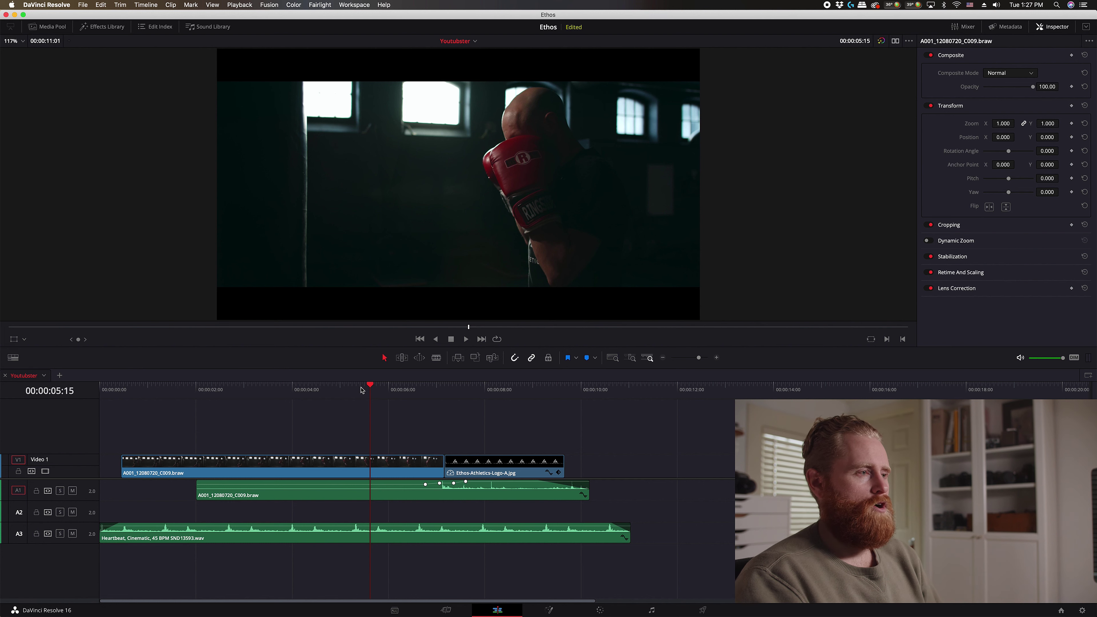
Step to frame 00:00:05:16 and reset Output Blanking to remove the letterbox bars
{"action": "left_click", "coordinate": [373, 388]}
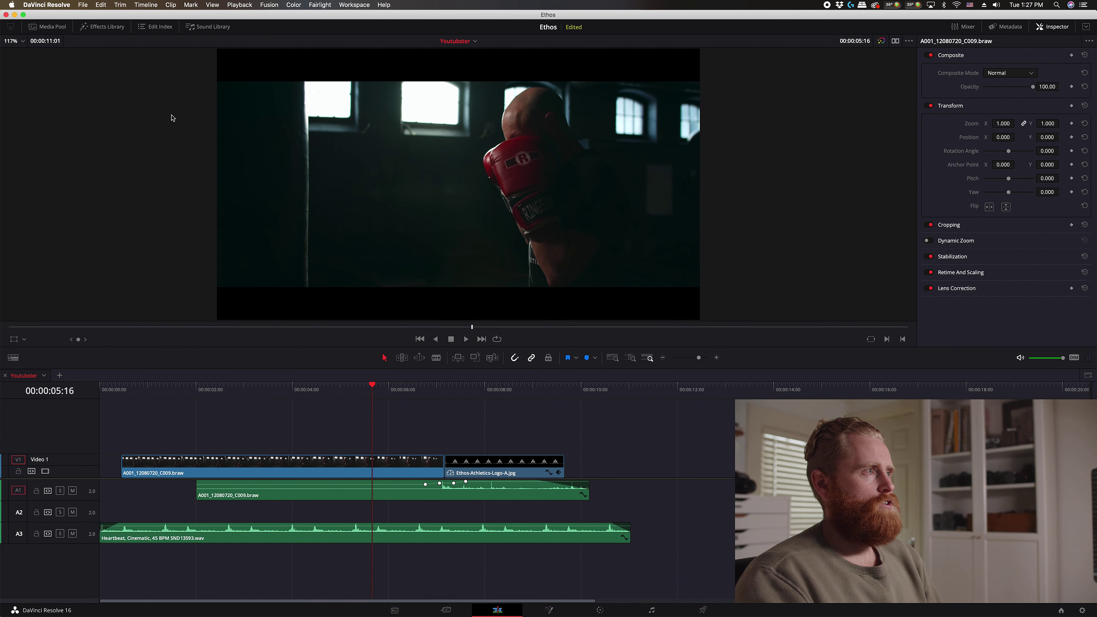
{"action": "left_click", "coordinate": [144, 6]}
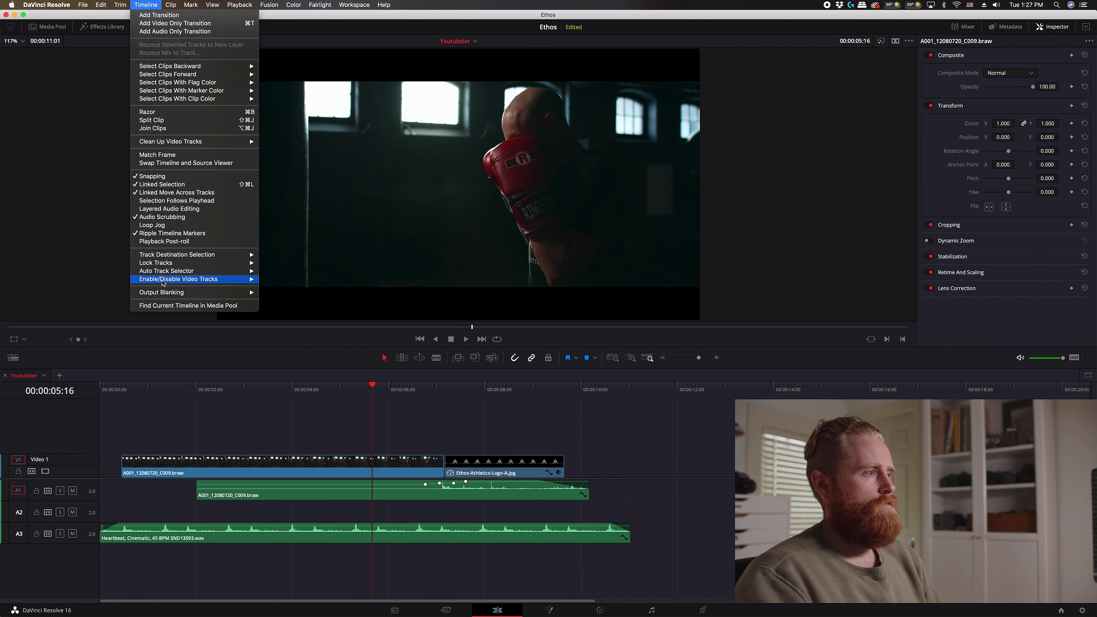
{"action": "mouse_move", "coordinate": [242, 293]}
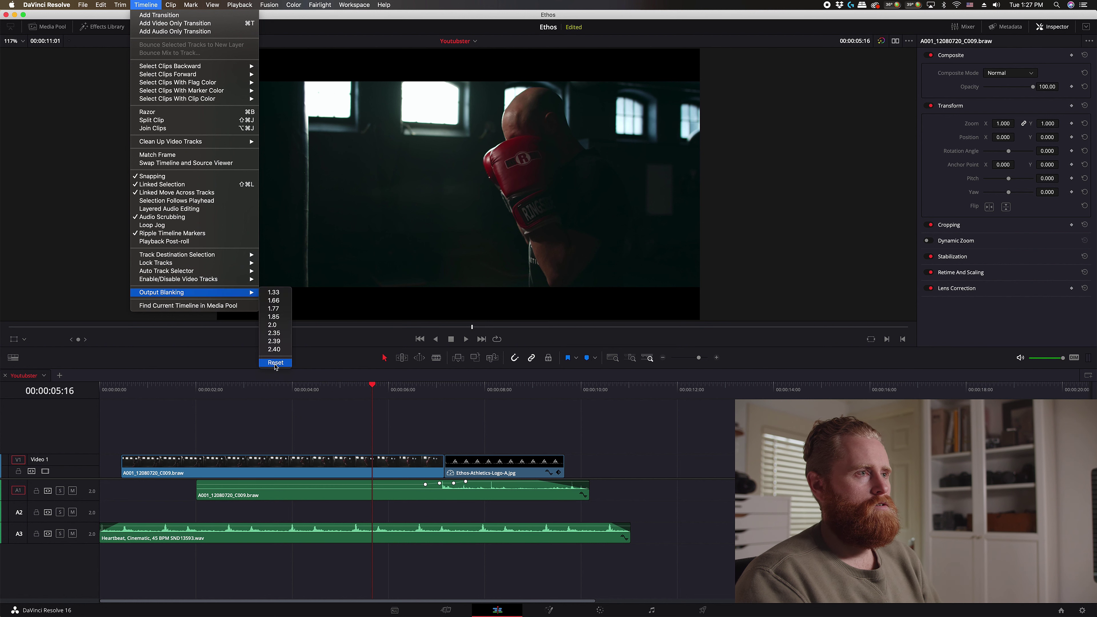
{"action": "left_click", "coordinate": [276, 363]}
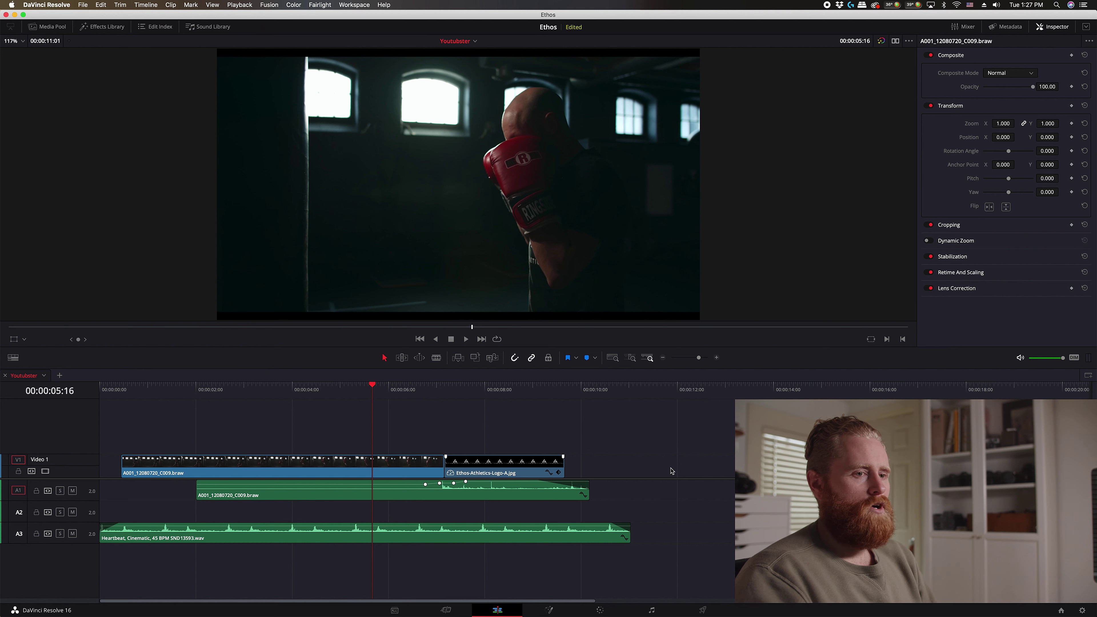
In Project Settings, change the timeline height from 1080 to 816
{"action": "left_click", "coordinate": [1082, 610]}
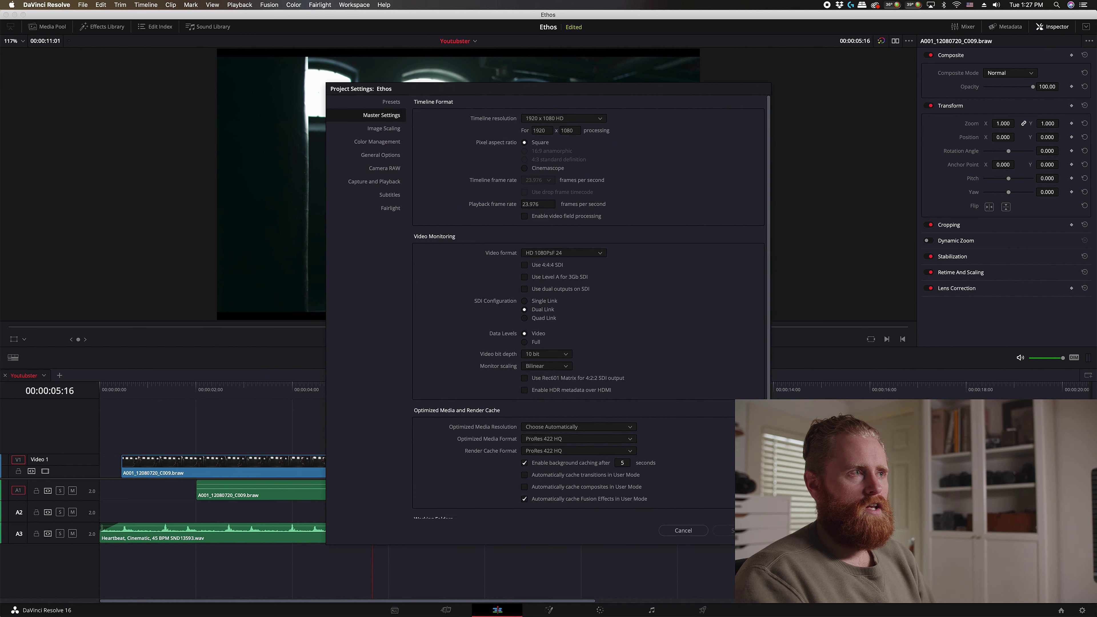
{"action": "left_click_drag", "start_coordinate": [538, 93], "coordinate": [501, 89]}
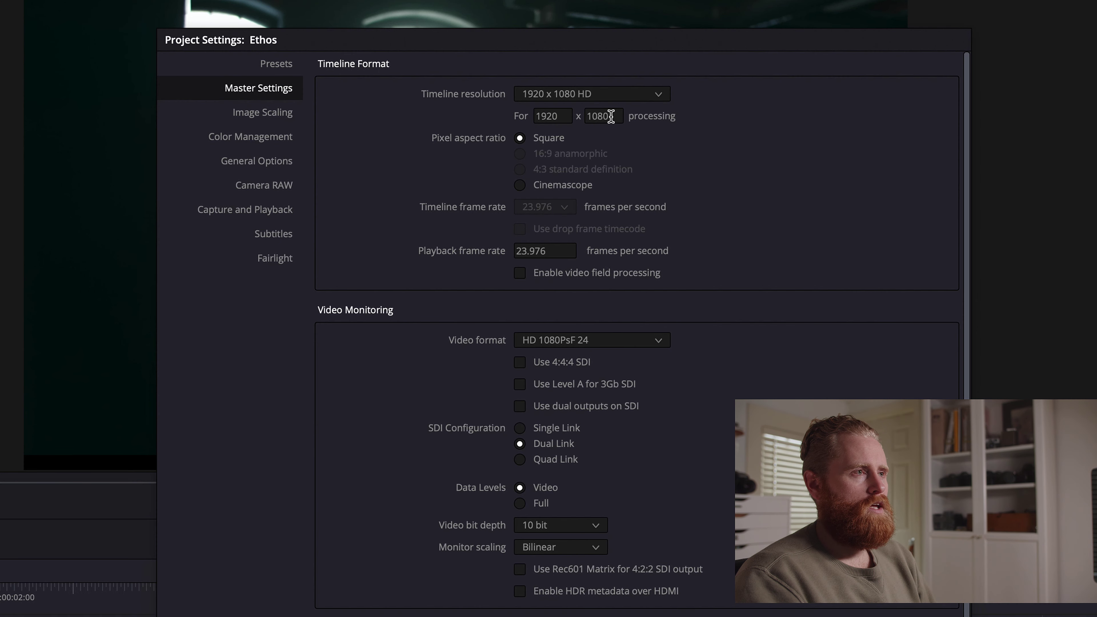
{"action": "left_click", "coordinate": [534, 126]}
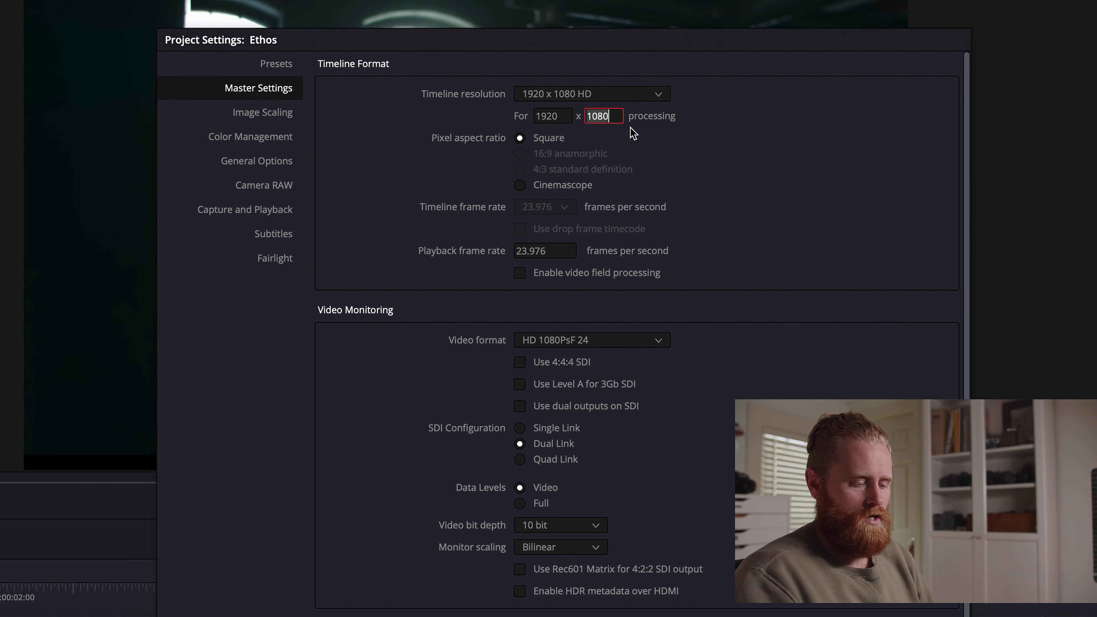
{"action": "type", "text": "816"}
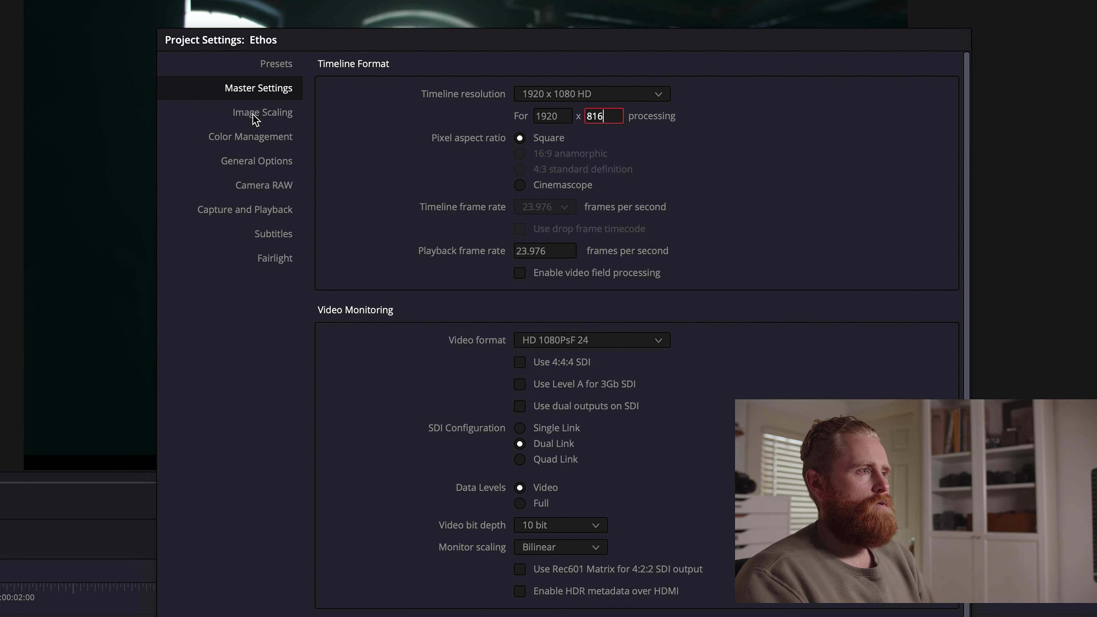
{"action": "left_click", "coordinate": [416, 134]}
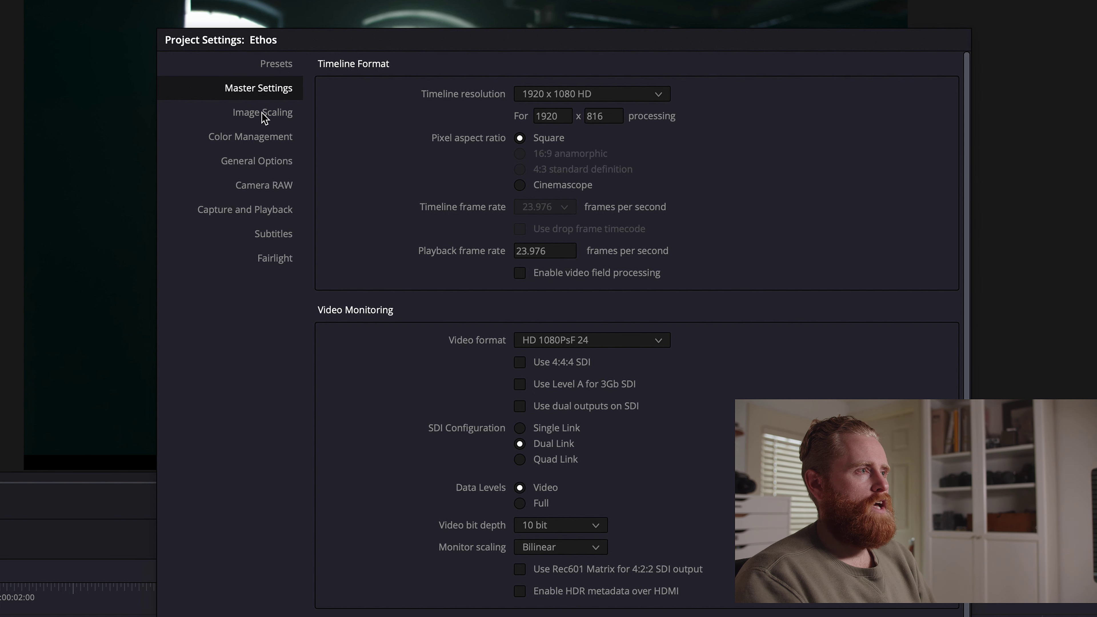
Set Image Scaling mismatched resolution files to 'Scale full frame with crop' and apply
{"action": "left_click", "coordinate": [264, 114]}
{"action": "left_click", "coordinate": [653, 342]}
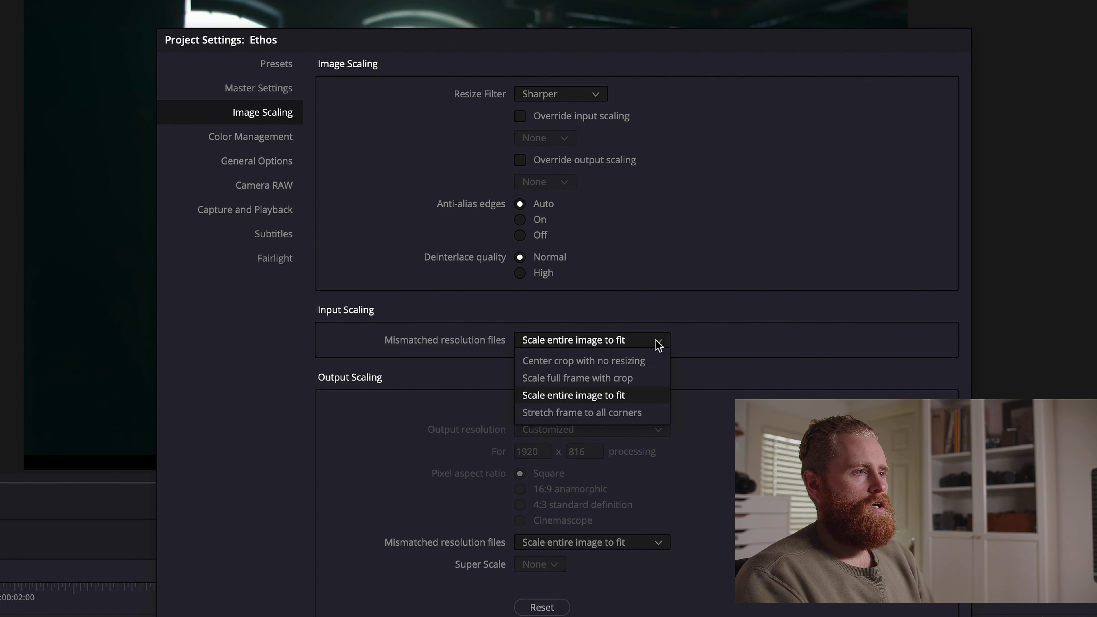
{"action": "left_click", "coordinate": [603, 380]}
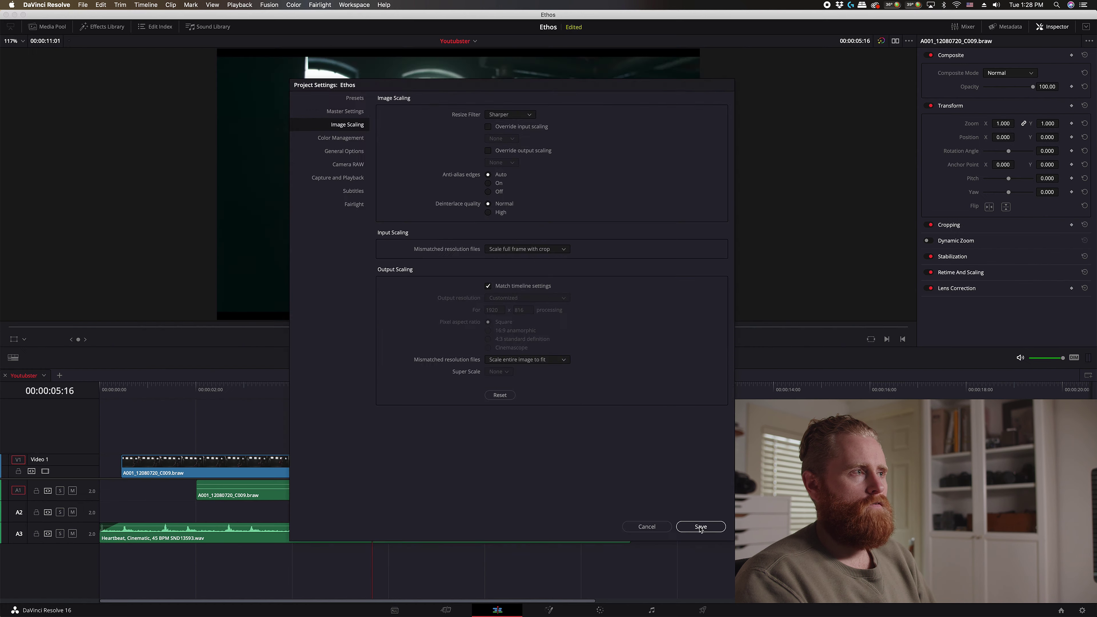
{"action": "key", "text": "Return"}
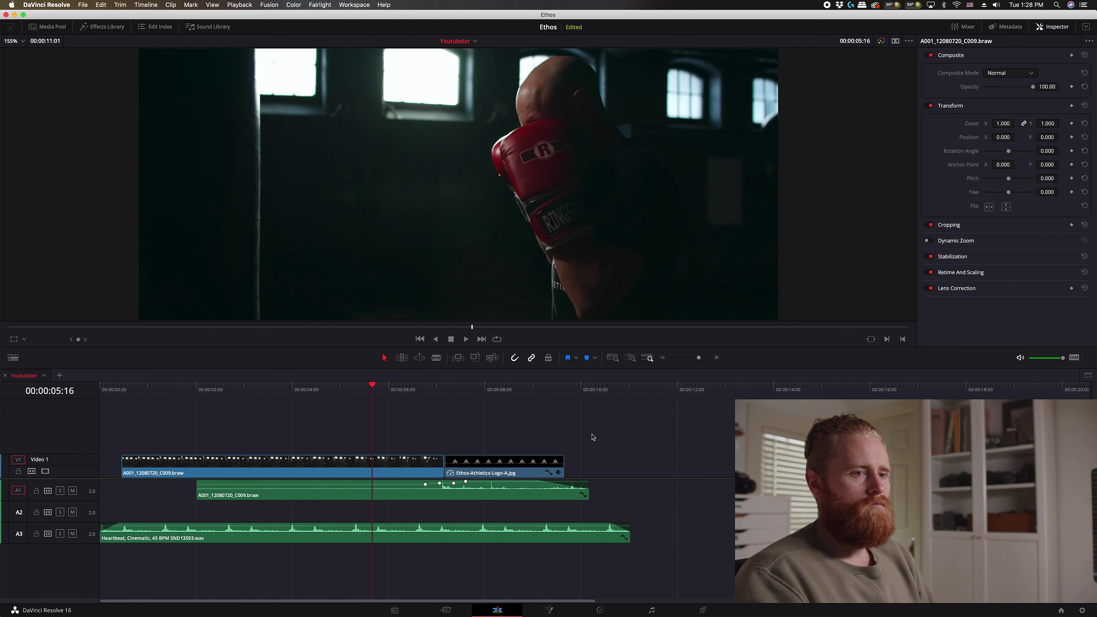
Switch mismatched resolution files to 'Scale entire image to fit' in Project Settings
{"action": "left_click", "coordinate": [1083, 610]}
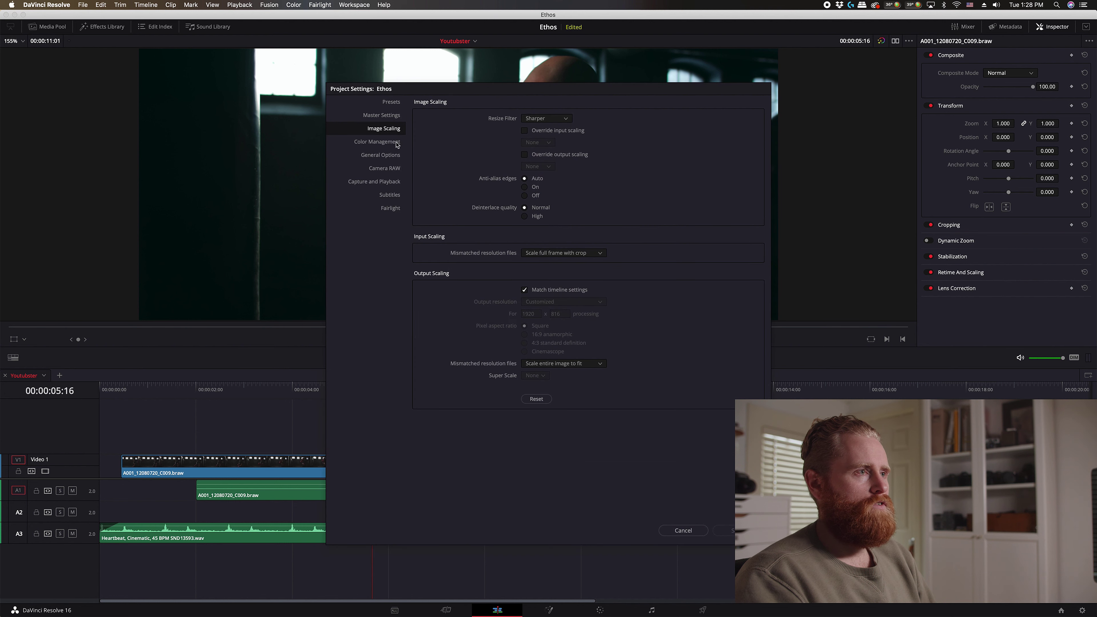
{"action": "left_click", "coordinate": [567, 252]}
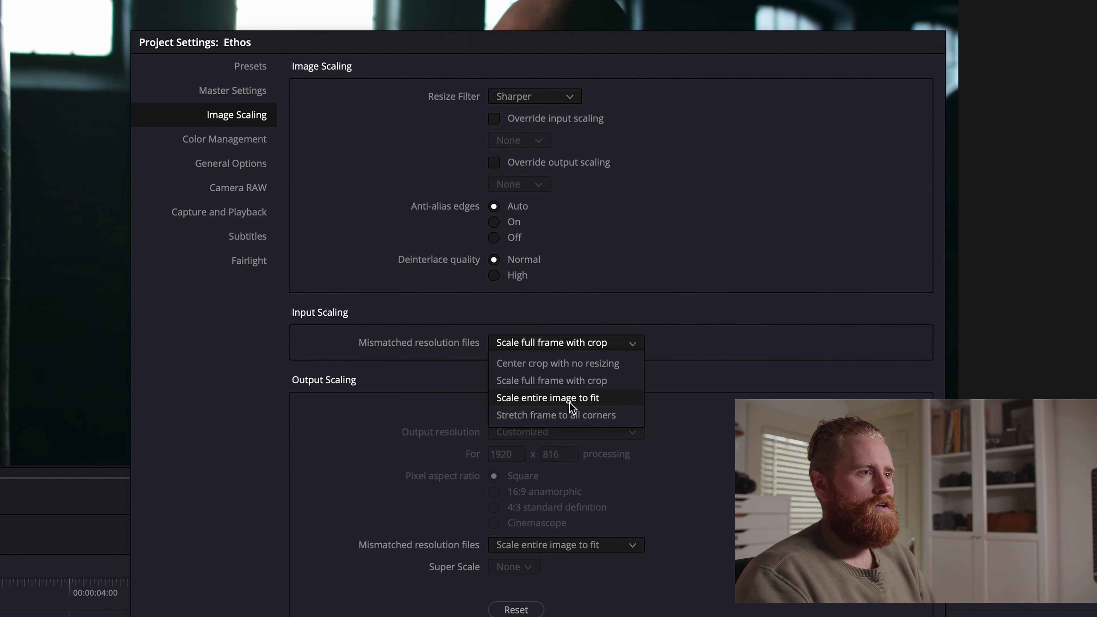
{"action": "left_click", "coordinate": [582, 399]}
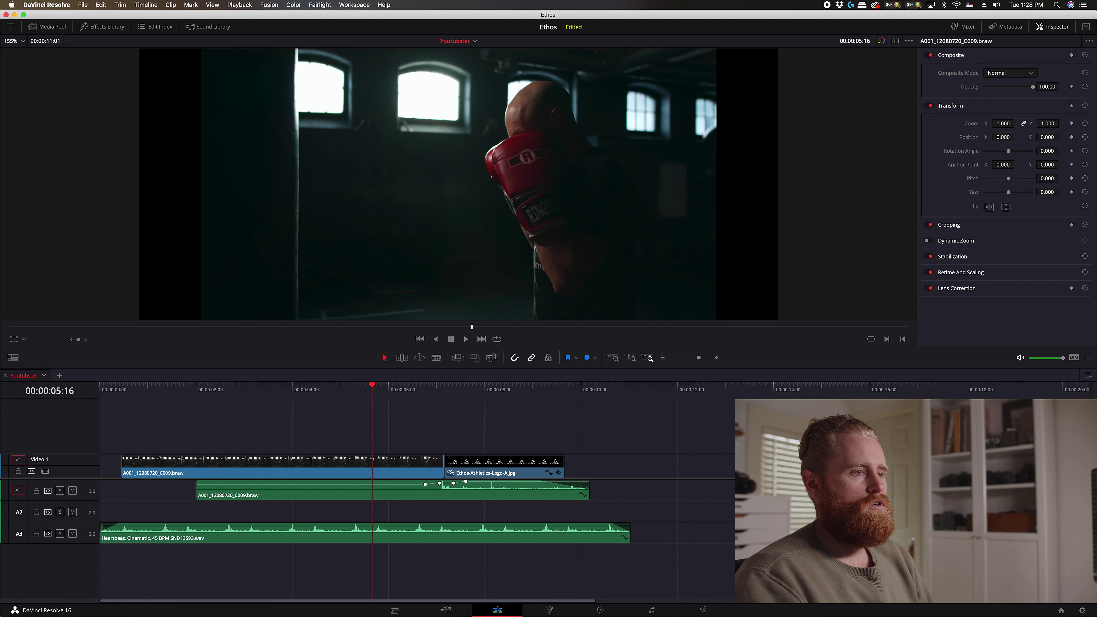
Change mismatched resolution files to 'Scale full frame with crop' and save the settings
{"action": "left_click", "coordinate": [1083, 610]}
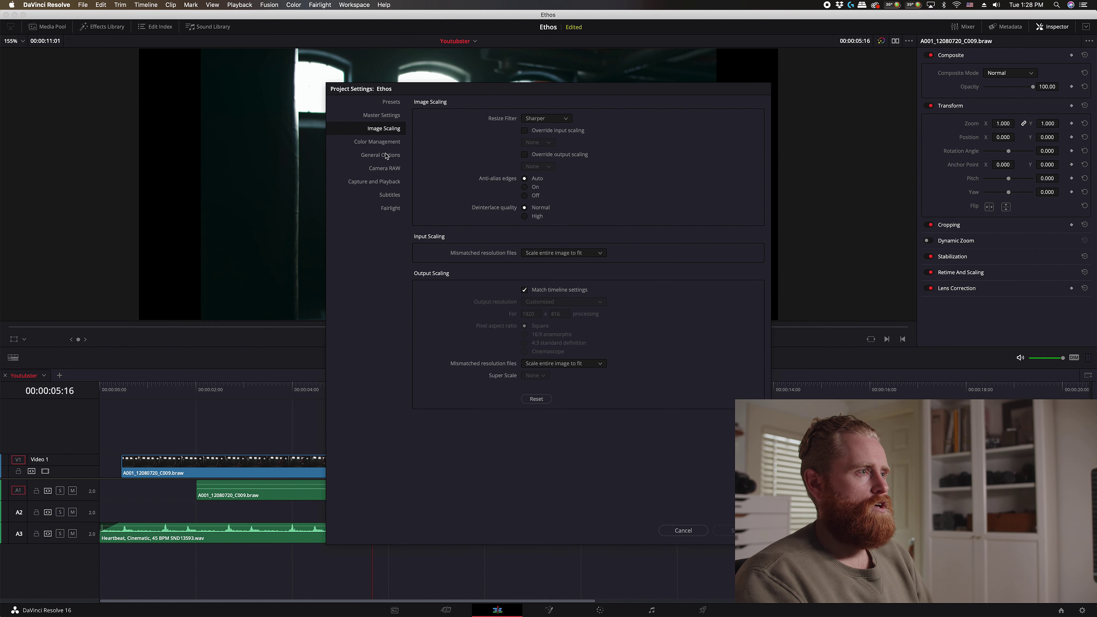
{"action": "left_click", "coordinate": [591, 255]}
{"action": "left_click", "coordinate": [557, 275]}
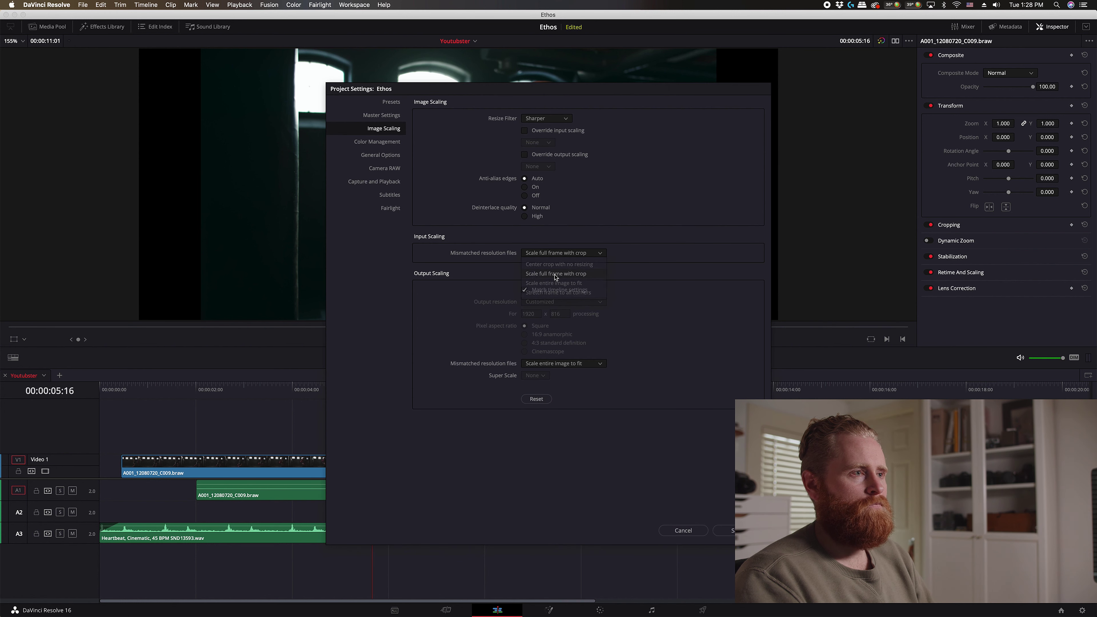
{"action": "left_click", "coordinate": [723, 534]}
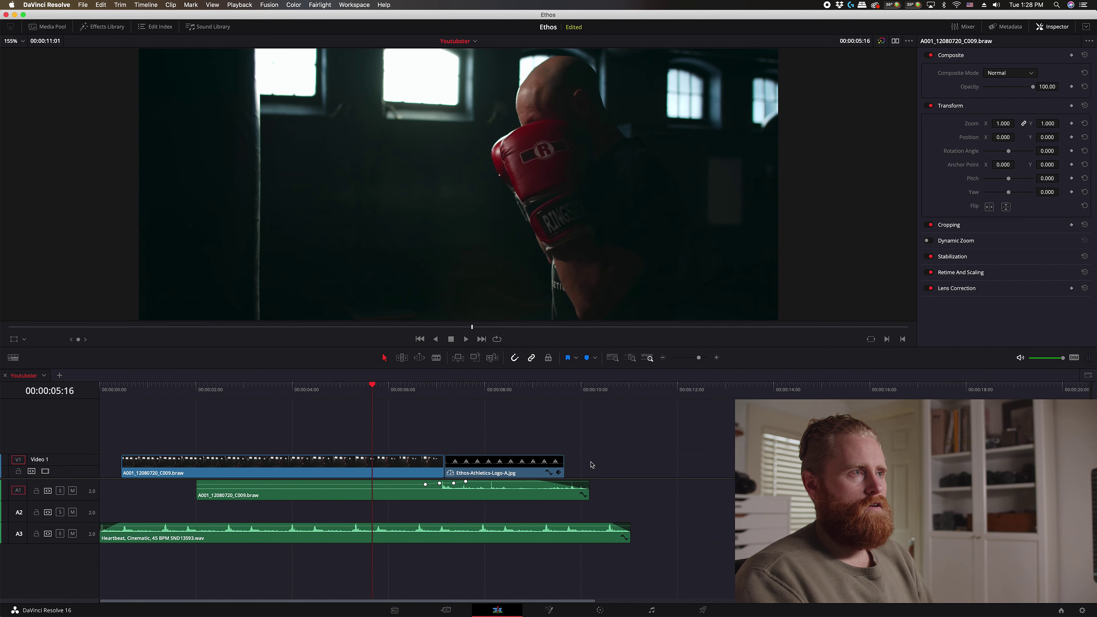
{"action": "key", "text": "space"}
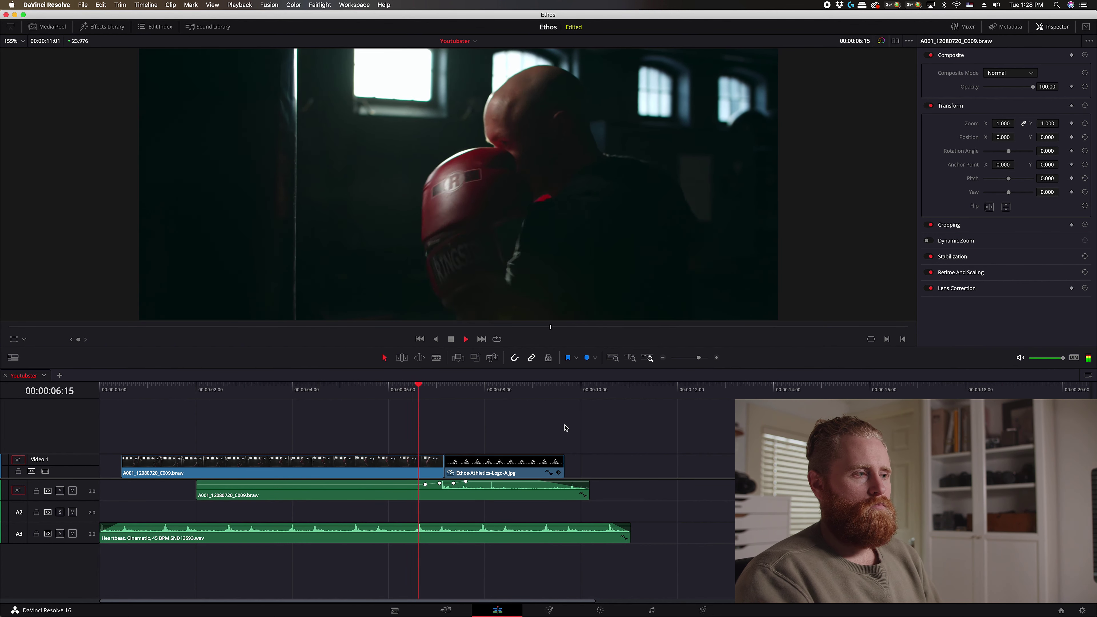
{"action": "left_click", "coordinate": [374, 394]}
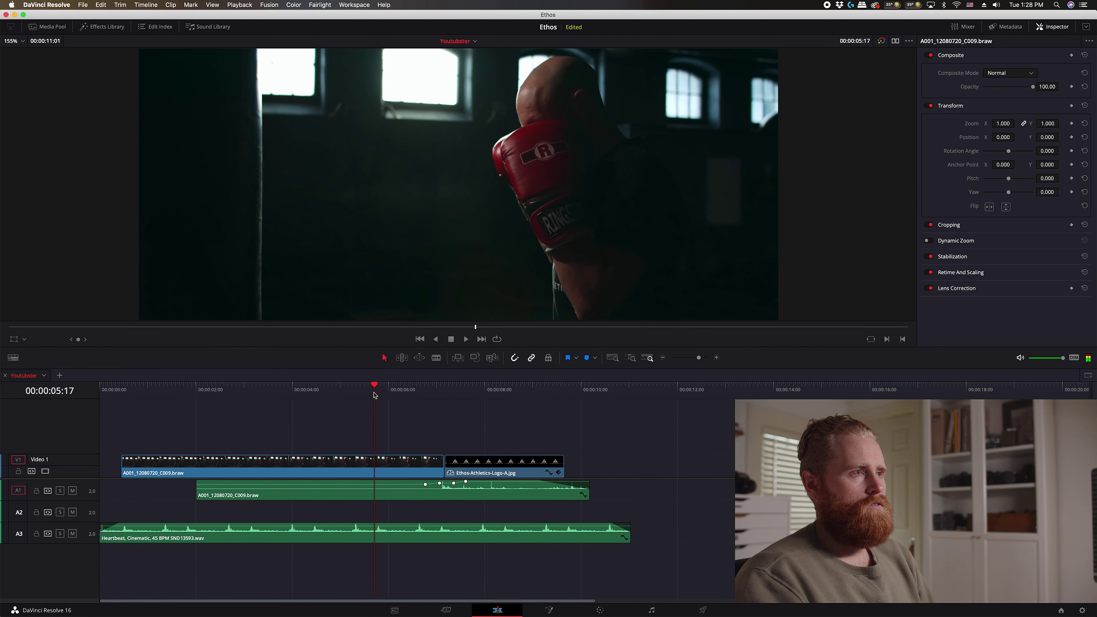
{"action": "left_click_drag", "start_coordinate": [361, 395], "coordinate": [364, 395]}
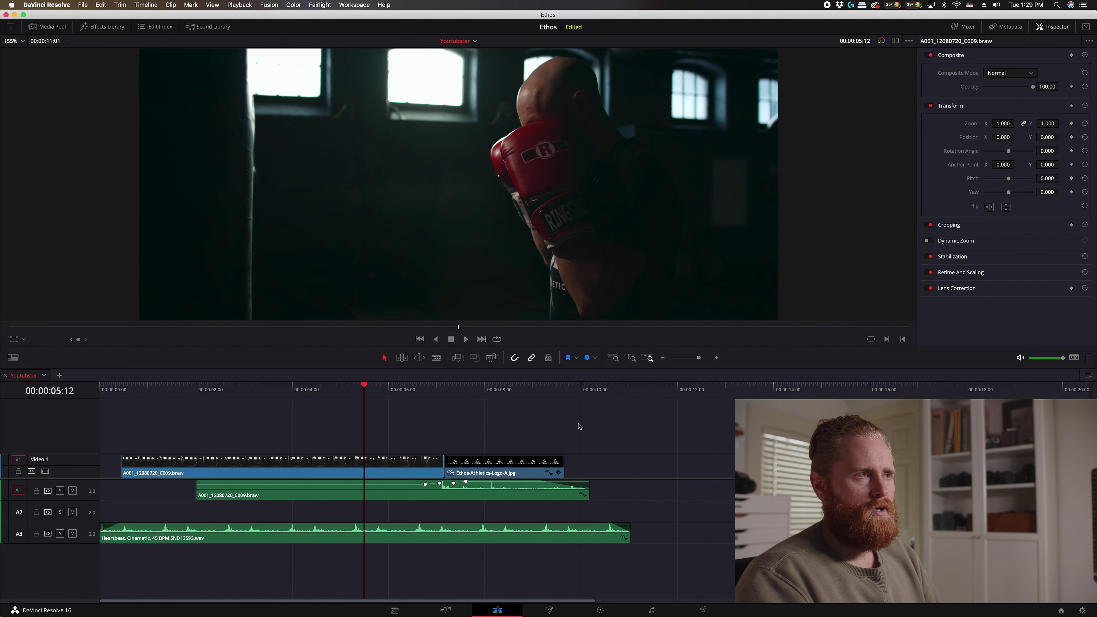
{"action": "key", "text": "space"}
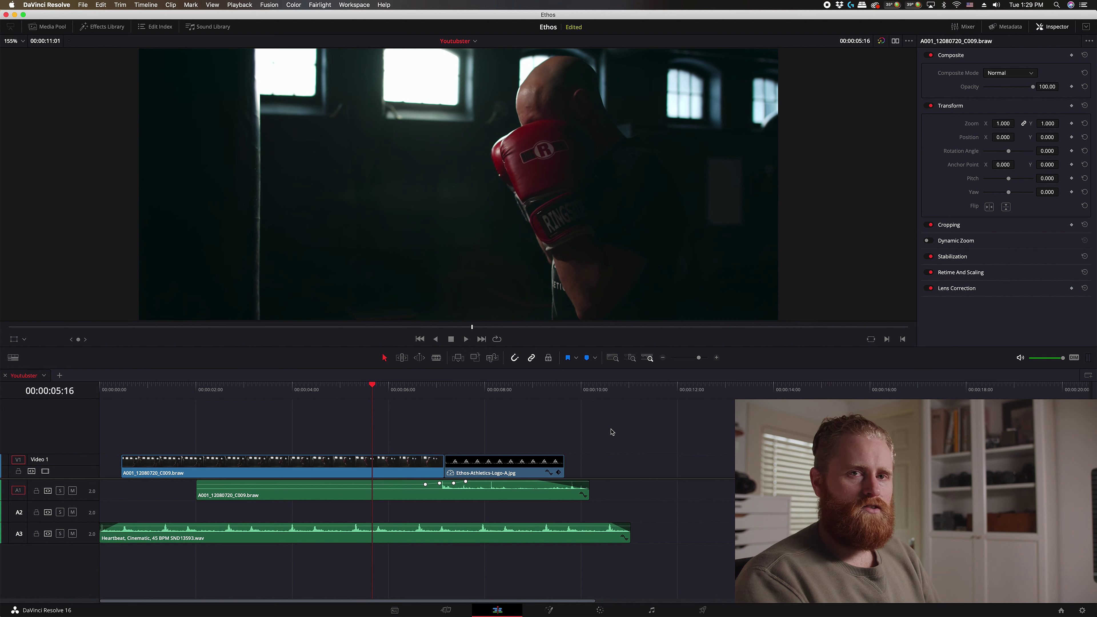
Bring Calculator over the video and enter 1920
{"action": "key", "text": "super+Tab"}
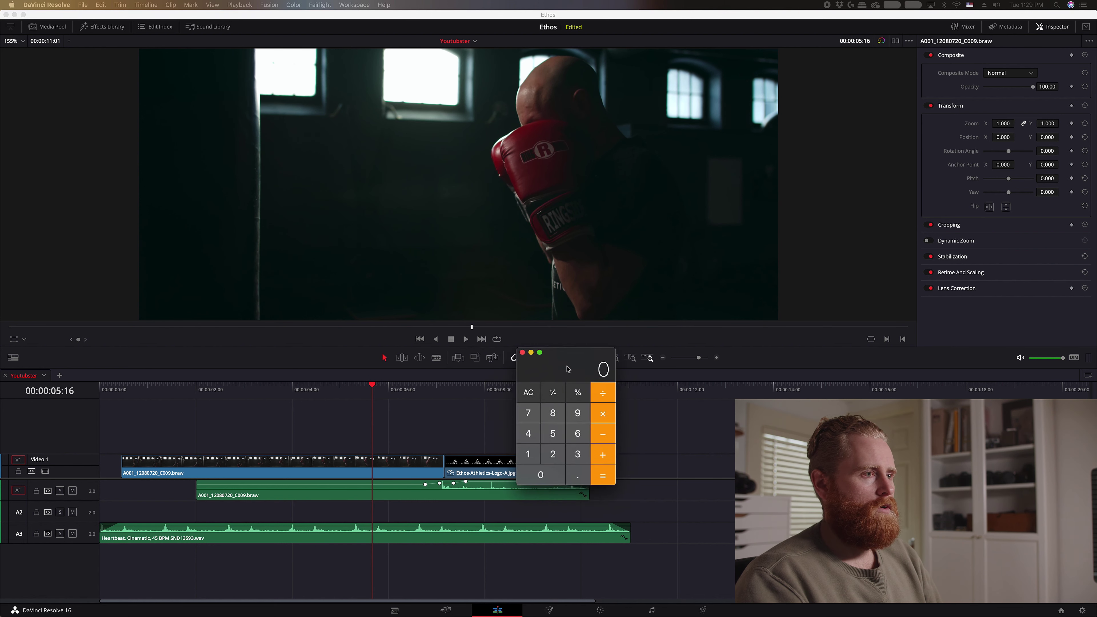
{"action": "left_click_drag", "start_coordinate": [596, 376], "coordinate": [643, 263]}
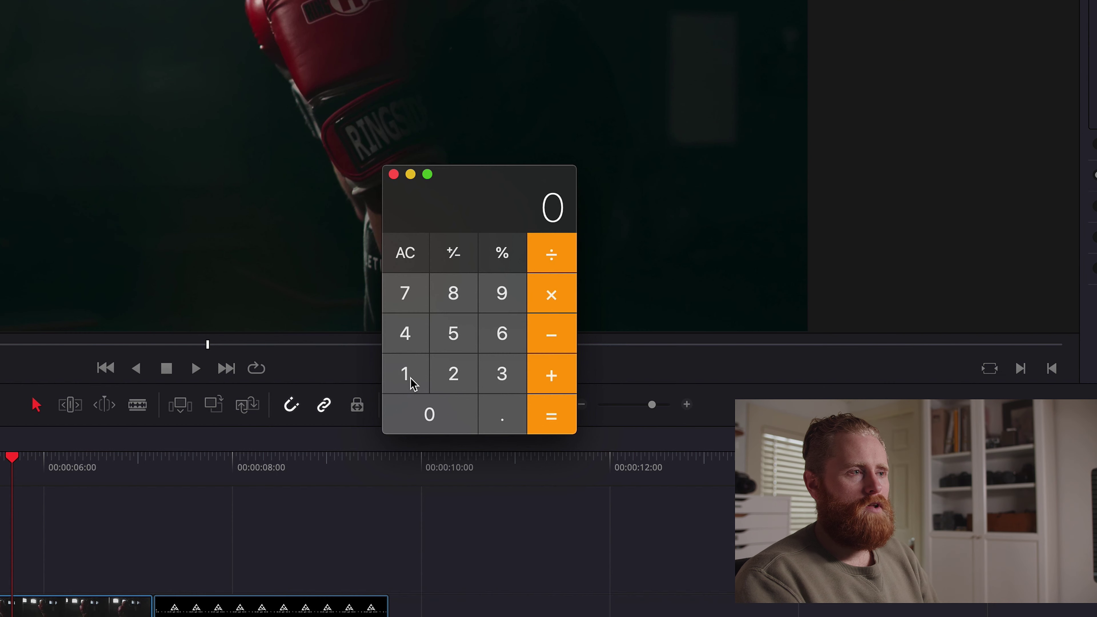
{"action": "left_click", "coordinate": [575, 344]}
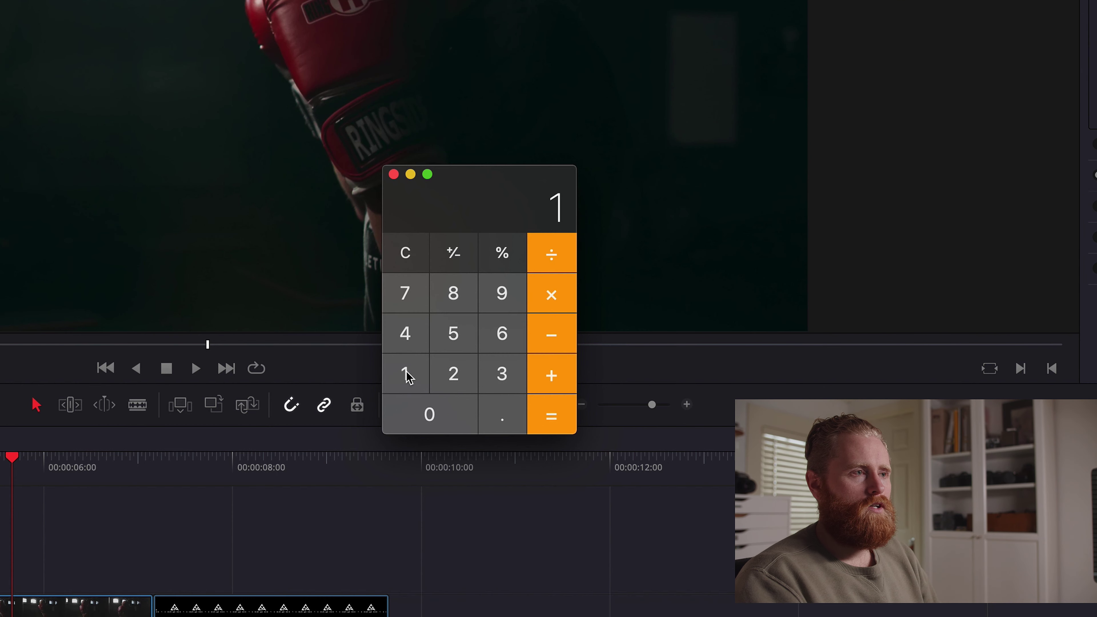
{"action": "left_click", "coordinate": [620, 304]}
{"action": "left_click", "coordinate": [599, 346]}
{"action": "left_click", "coordinate": [453, 413]}
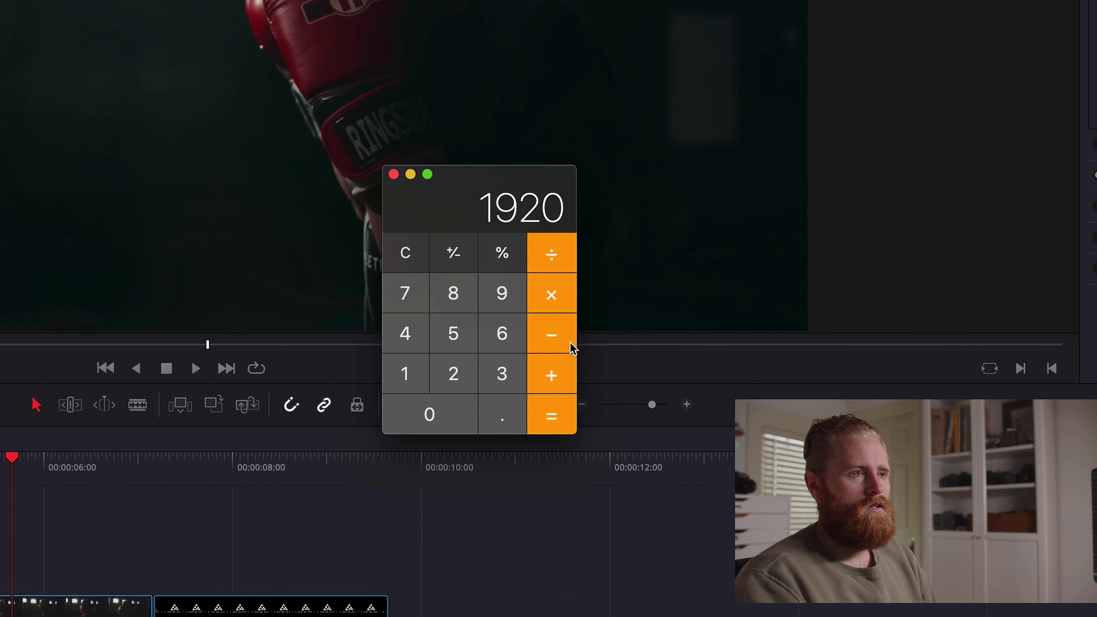
Divide 1920 by 2.35 to get 817.021276595744681
{"action": "left_click", "coordinate": [555, 259]}
{"action": "left_click", "coordinate": [458, 370]}
{"action": "left_click", "coordinate": [491, 413]}
{"action": "left_click", "coordinate": [502, 373]}
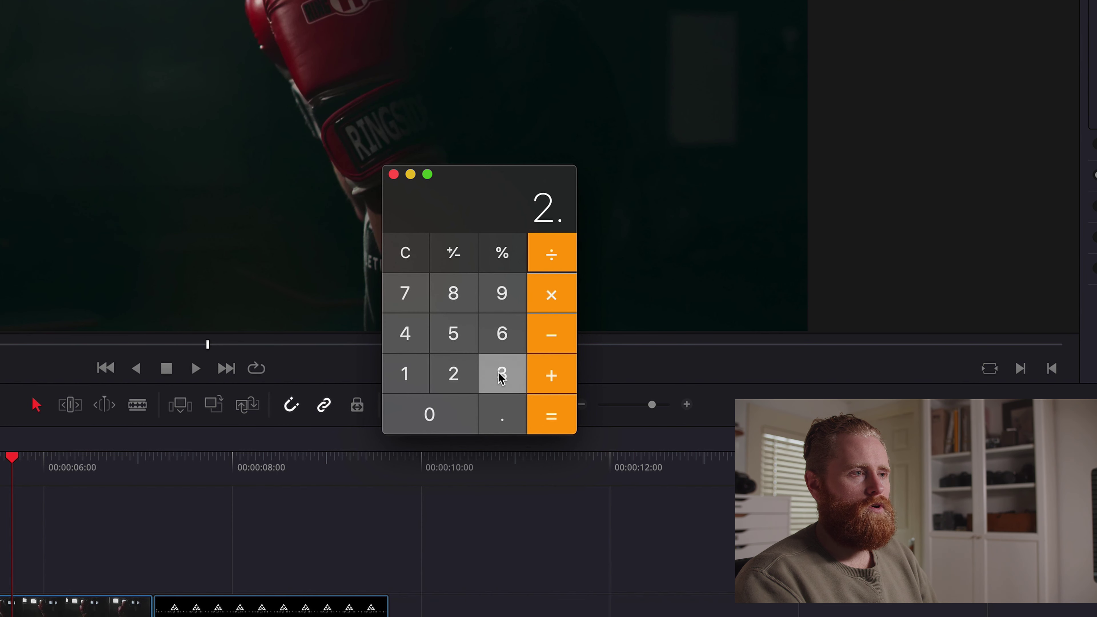
{"action": "left_click", "coordinate": [467, 341]}
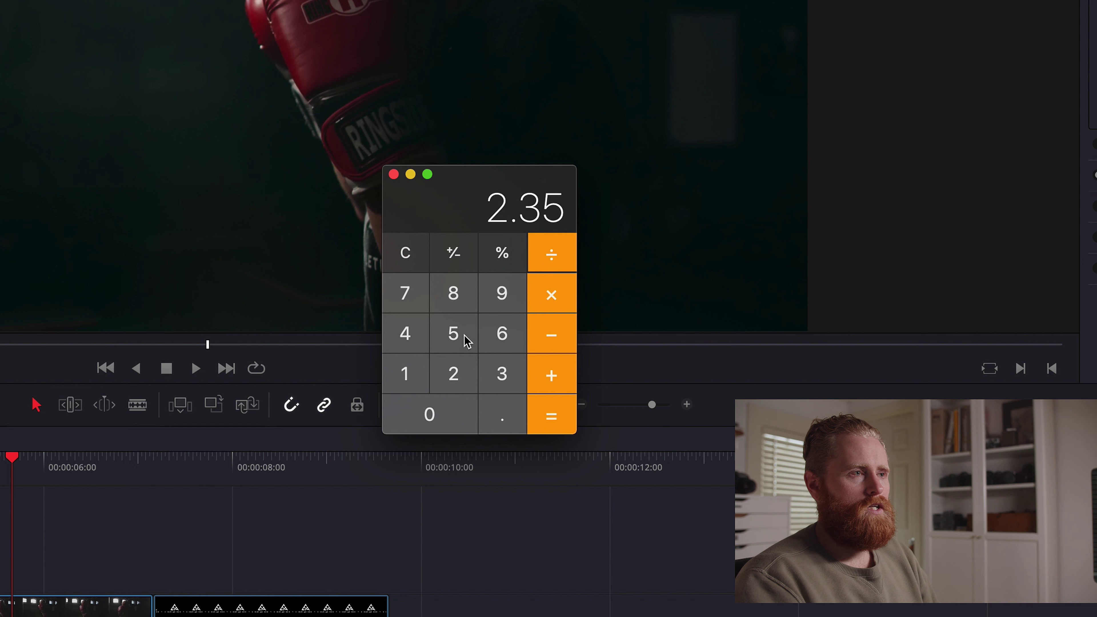
{"action": "left_click", "coordinate": [552, 417]}
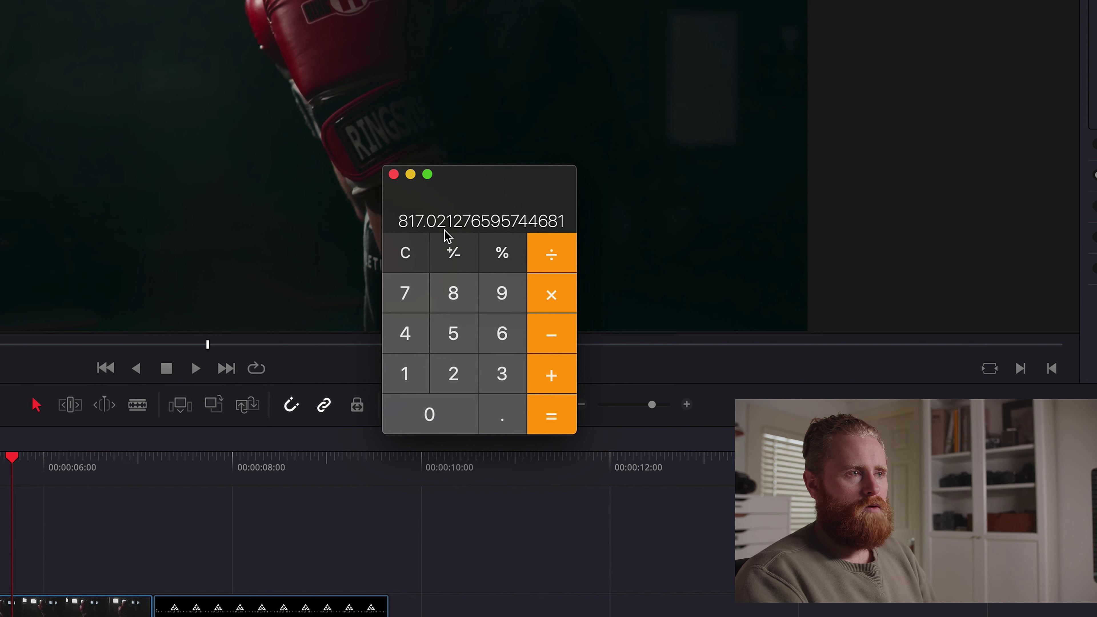
Nudge the Calculator window up and aside from the video
{"action": "mouse_move", "coordinate": [482, 186]}
{"action": "left_mouse_down"}
{"action": "mouse_move", "coordinate": [494, 181]}
{"action": "mouse_move", "coordinate": [480, 181]}
{"action": "left_mouse_up"}
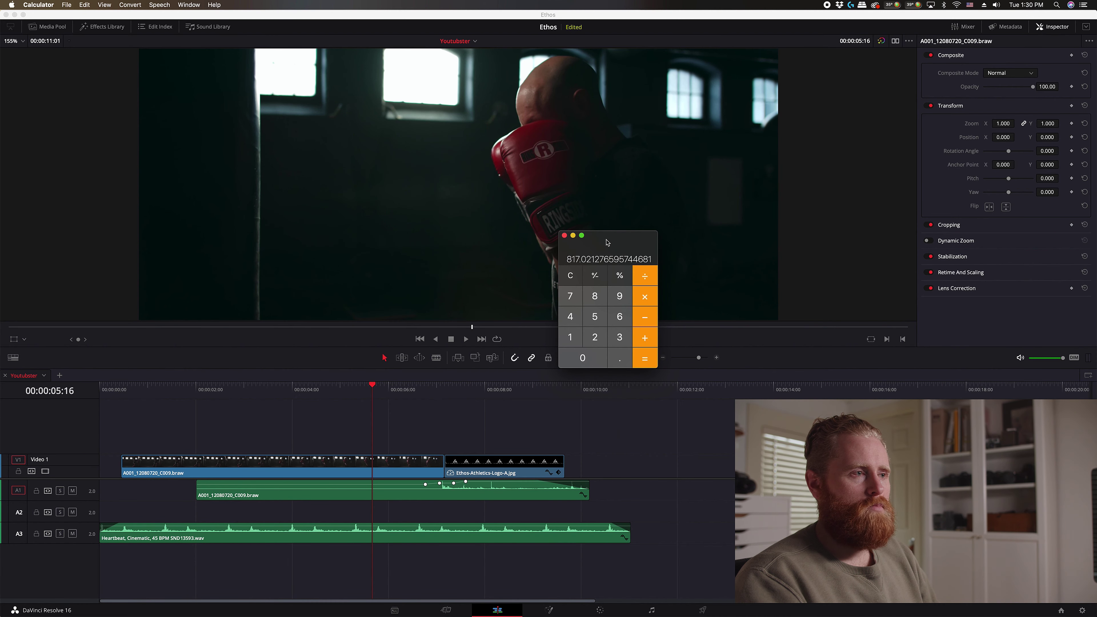
{"action": "left_click_drag", "start_coordinate": [606, 242], "coordinate": [606, 242]}
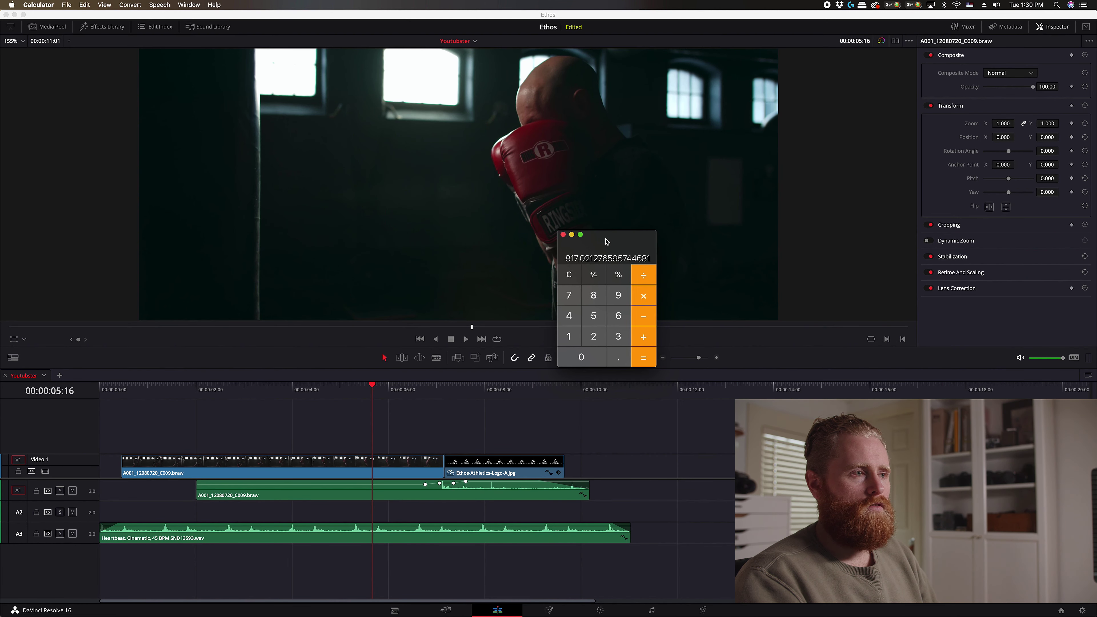
{"action": "left_click", "coordinate": [1082, 609]}
Enter 17 into the timeline height field and save the project settings
{"action": "left_click", "coordinate": [571, 130]}
{"action": "type", "text": "1740"}
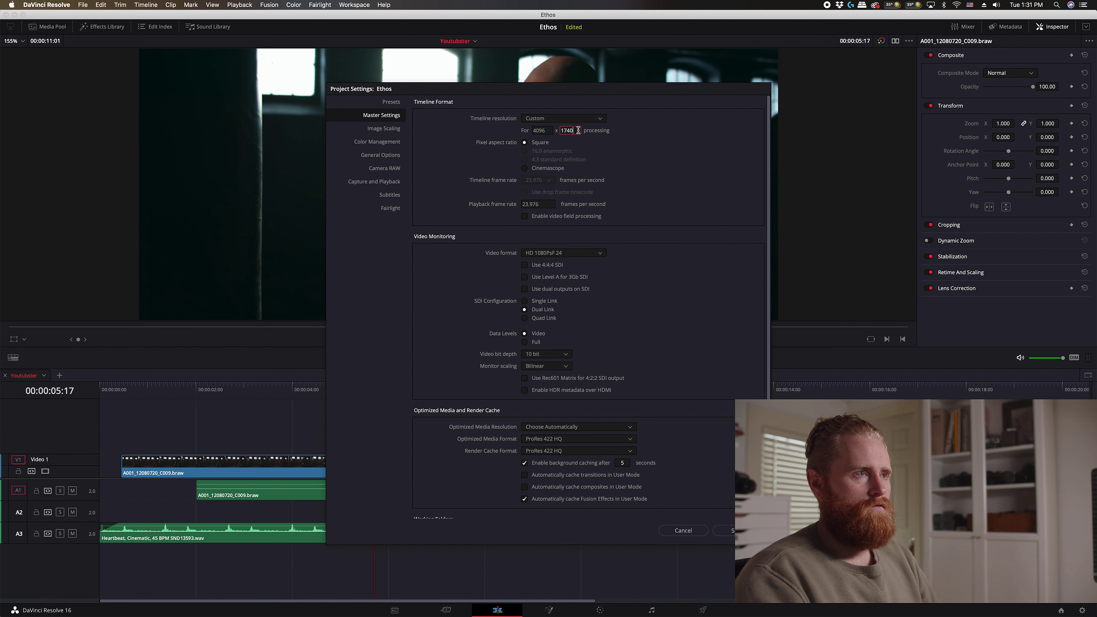
{"action": "left_click", "coordinate": [726, 530]}
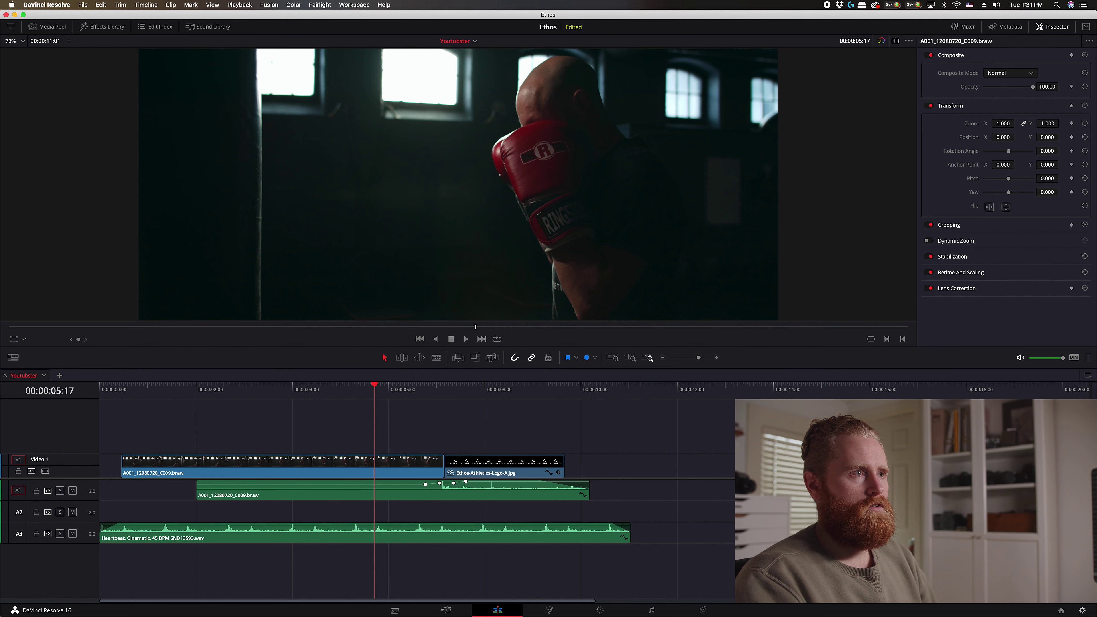
Replace timeline width 4096 with 1920 and height 1740 with 816, then save
{"action": "key", "text": "shift+9"}
{"action": "left_click", "coordinate": [549, 130]}
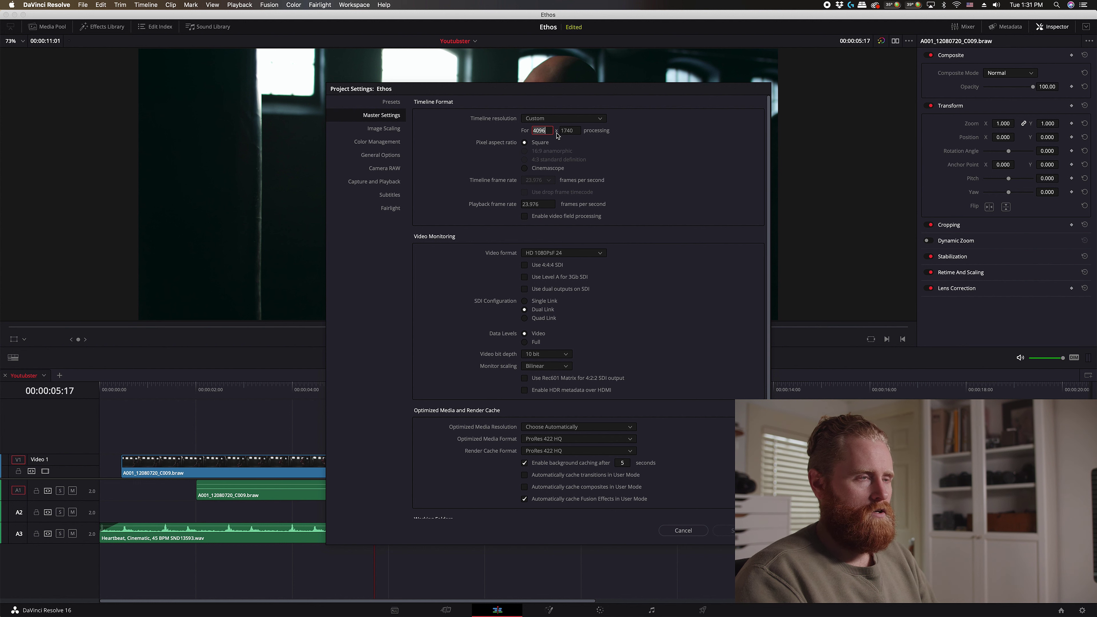
{"action": "type", "text": "1950"}
{"action": "key", "text": "BackSpace"}
{"action": "key", "text": "BackSpace"}
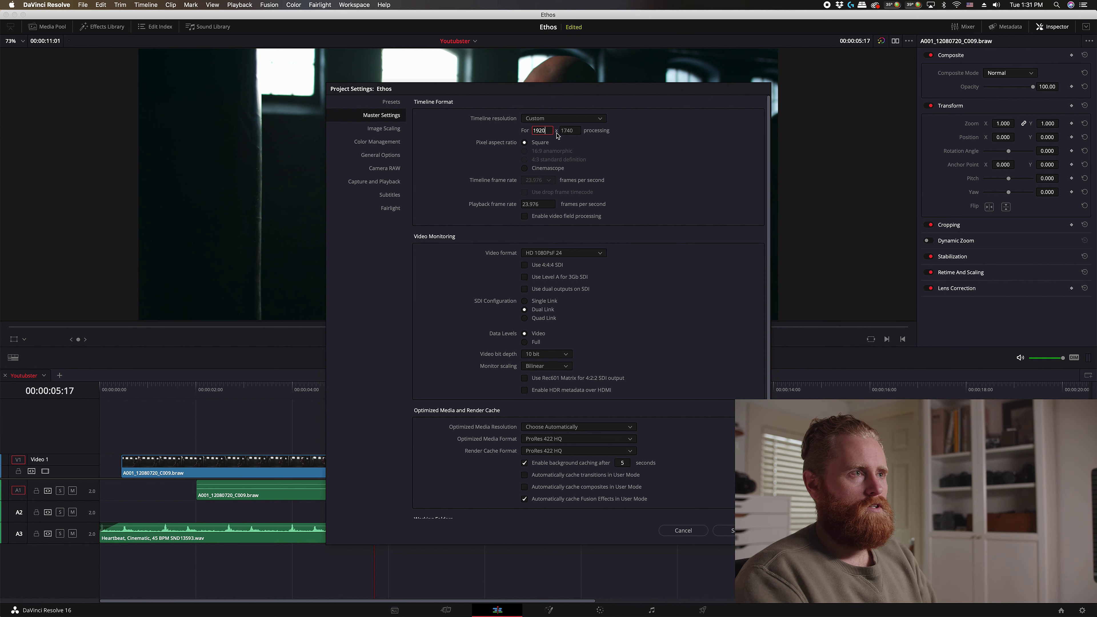
{"action": "type", "text": "20"}
{"action": "left_click", "coordinate": [578, 130]}
{"action": "type", "text": "816"}
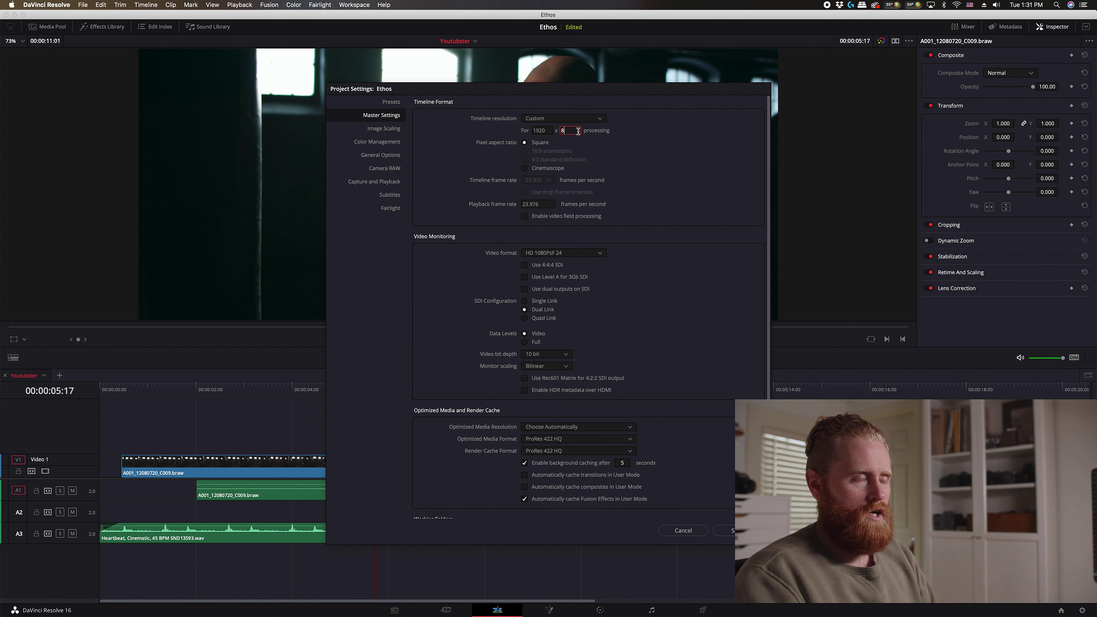
{"action": "left_click", "coordinate": [725, 531]}
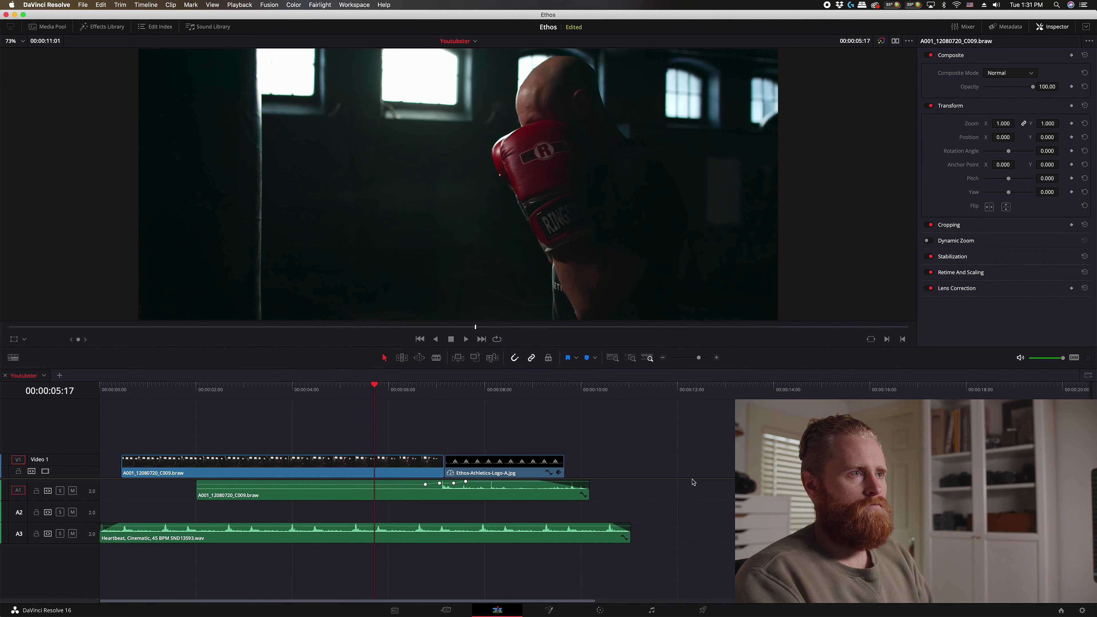